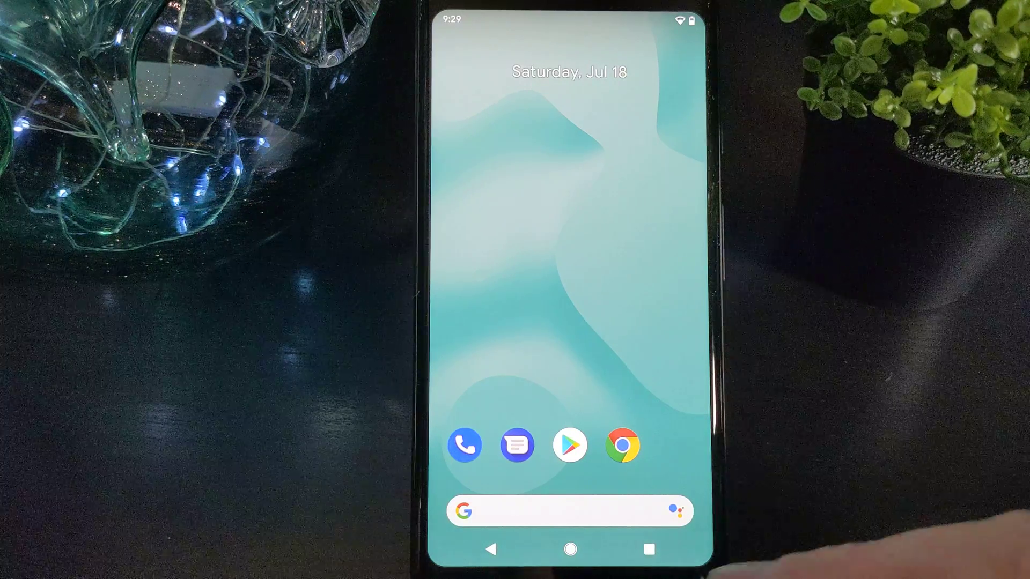
Launch Settings from the app drawer and reach the Apps & notifications page
drag(570, 555, 571, 241)
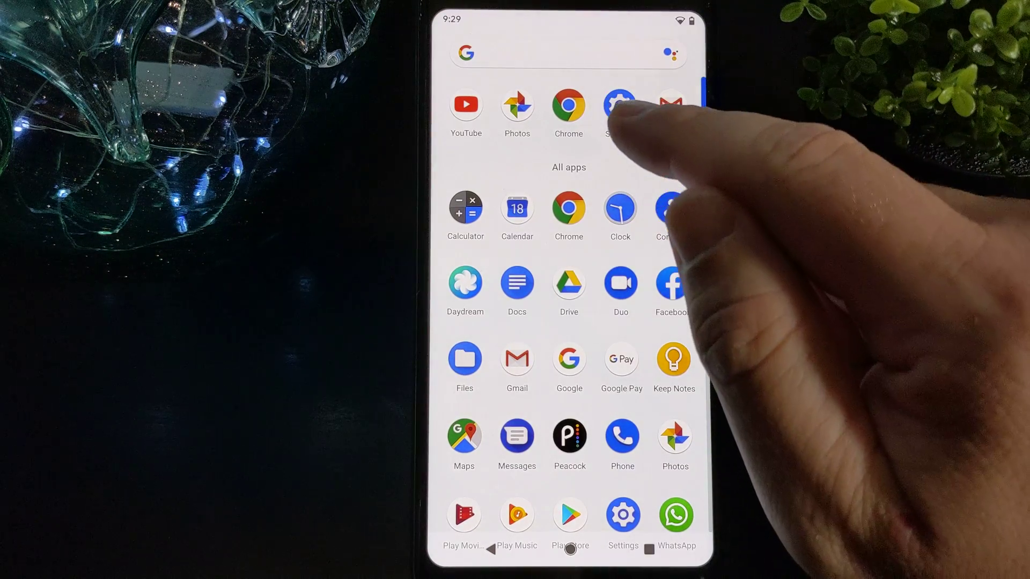
click(621, 108)
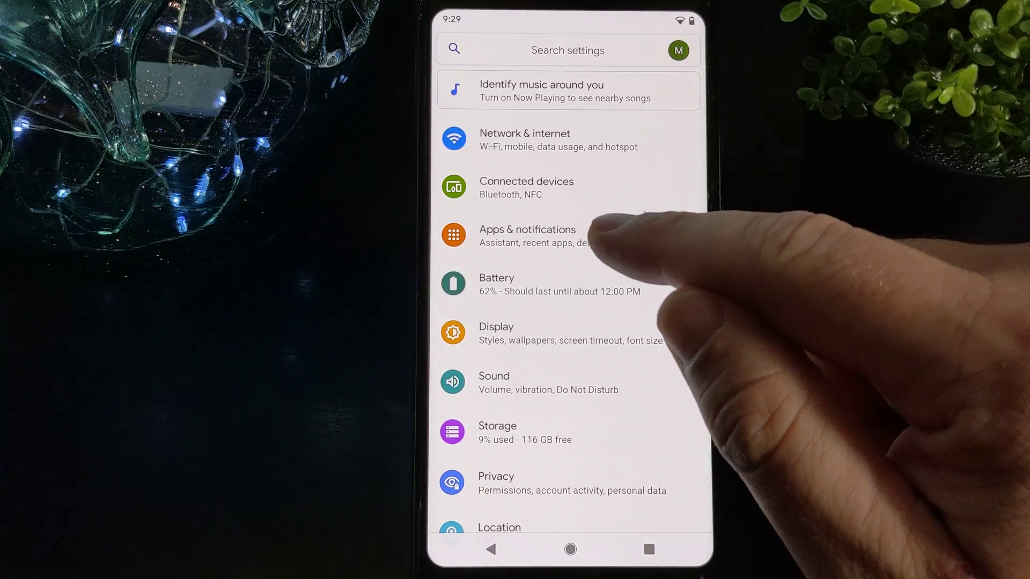
click(596, 235)
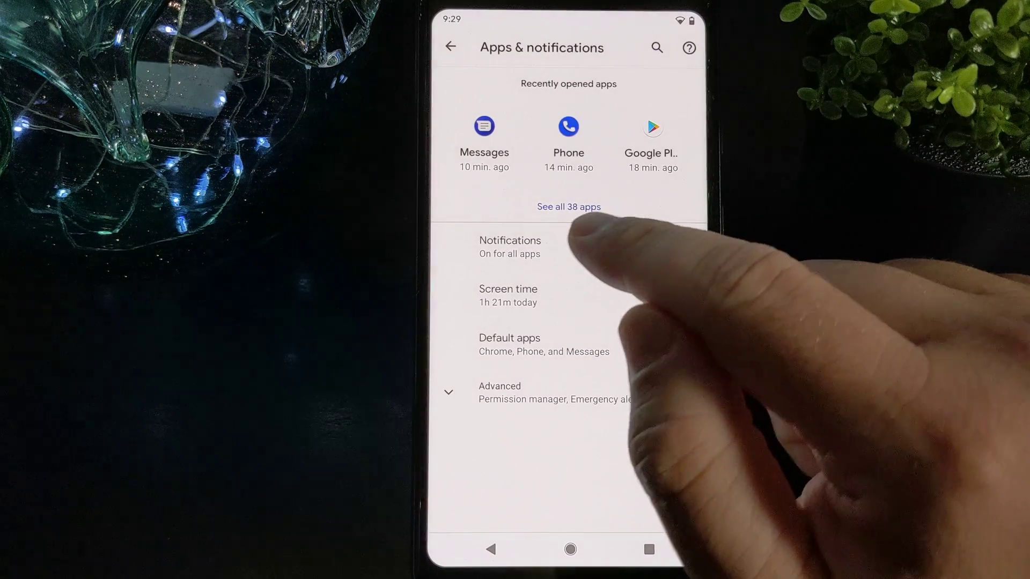
click(564, 246)
click(491, 550)
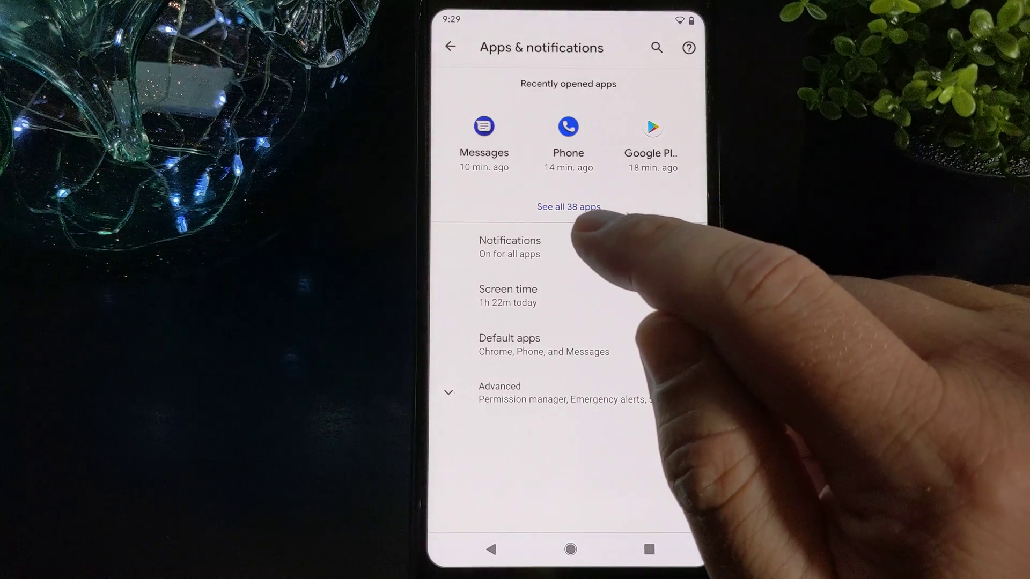
Find Camera in the full list of 38 apps and enable it again
click(563, 207)
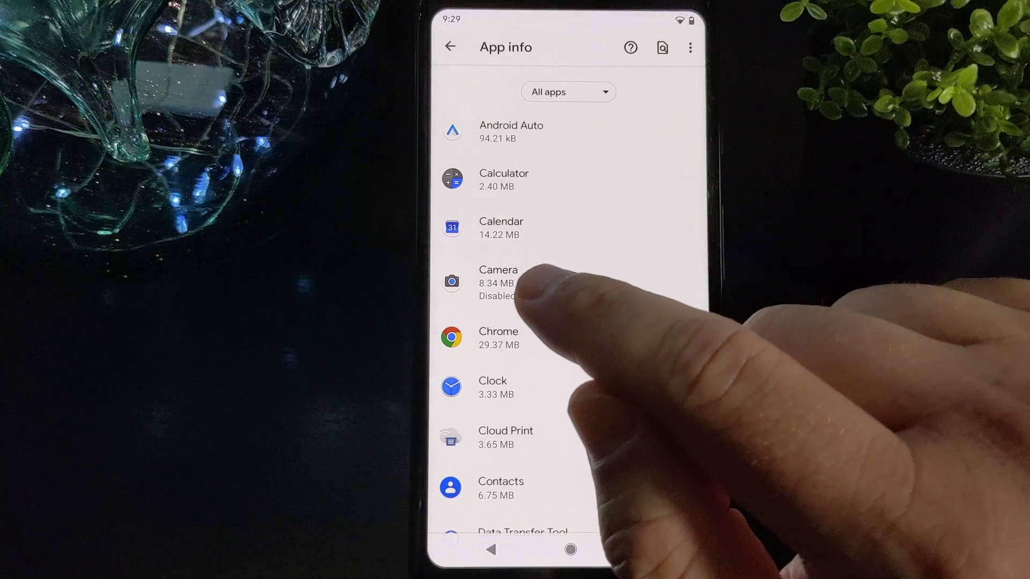
click(523, 282)
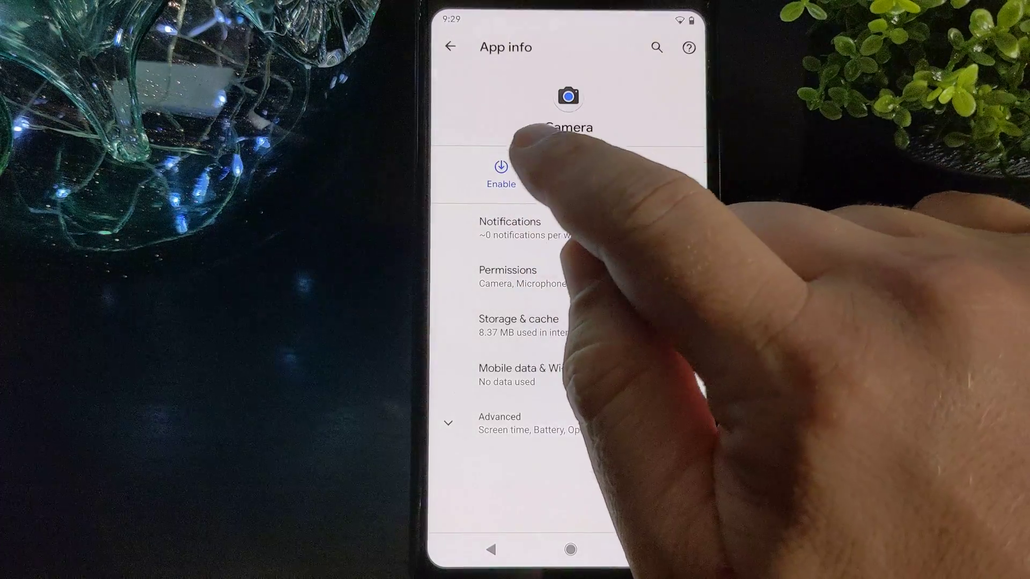
click(501, 173)
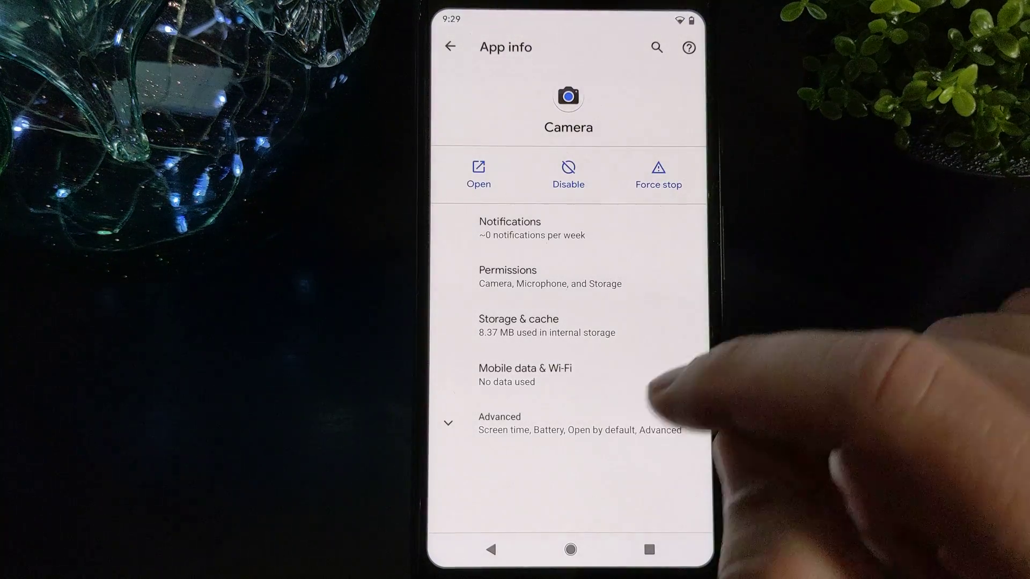
Choose Disable on the Camera App info page to raise the confirmation warning
click(568, 173)
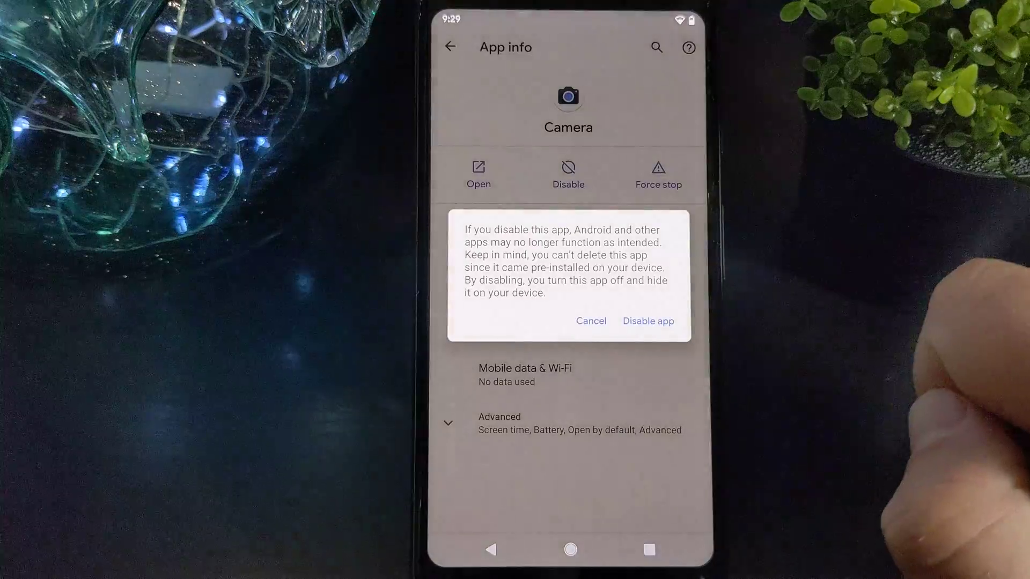